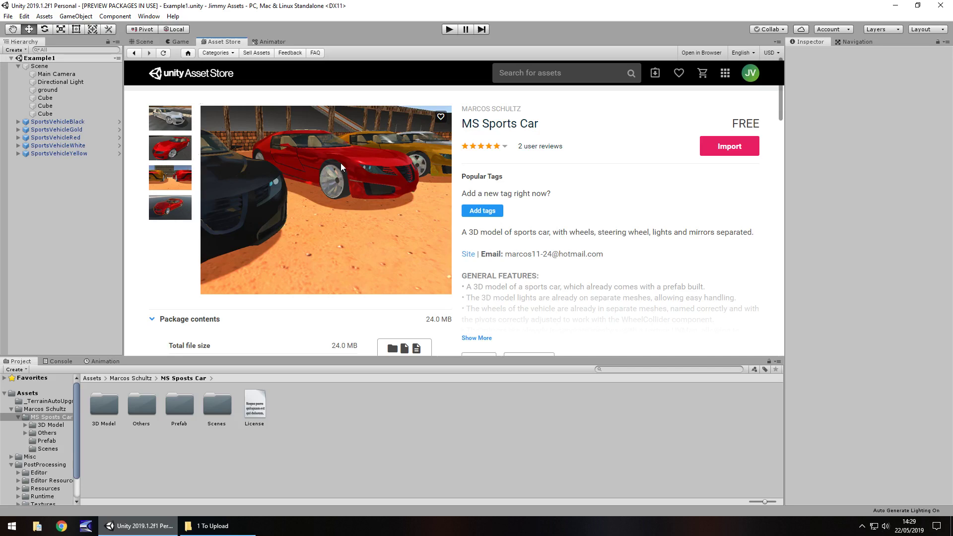
# - Return to the MS Sports Car store page and enlarge its preview images
pyautogui.click(144, 42)
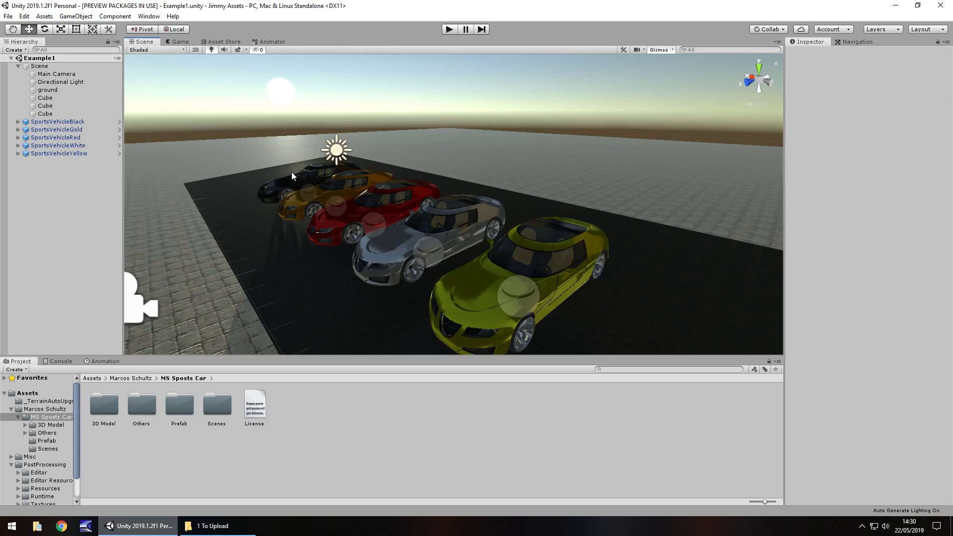
pyautogui.click(232, 42)
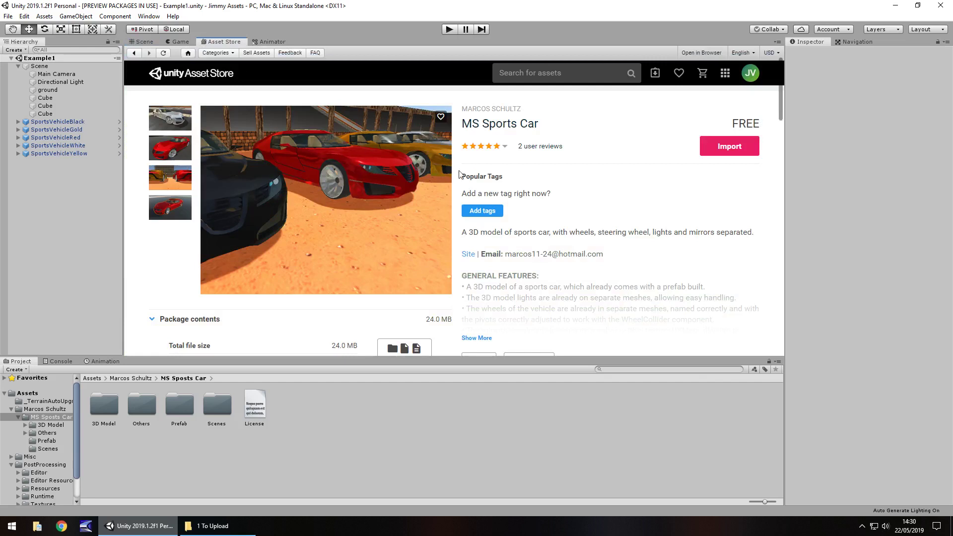
pyautogui.click(161, 149)
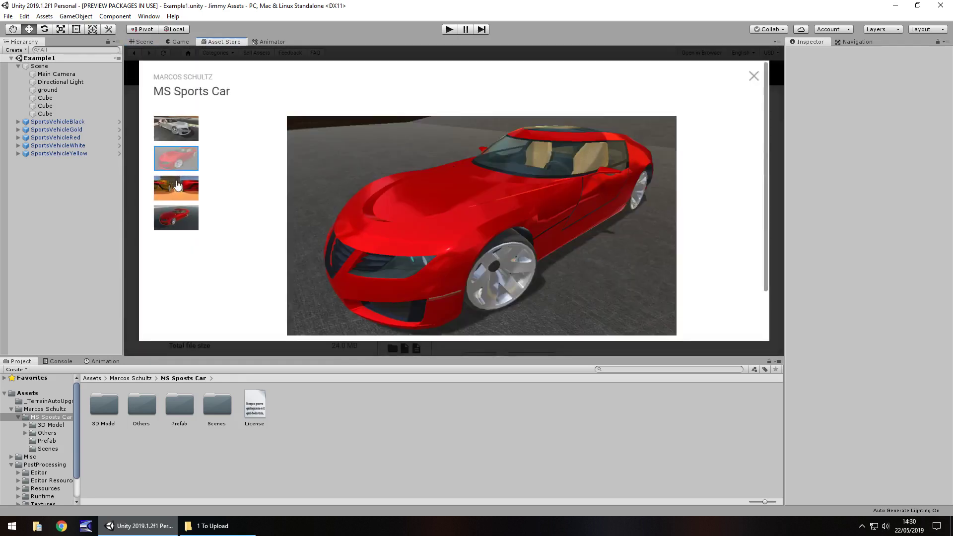
# - Step through the next and last car previews, close them, and return to the Scene view
pyautogui.click(175, 185)
pyautogui.click(176, 217)
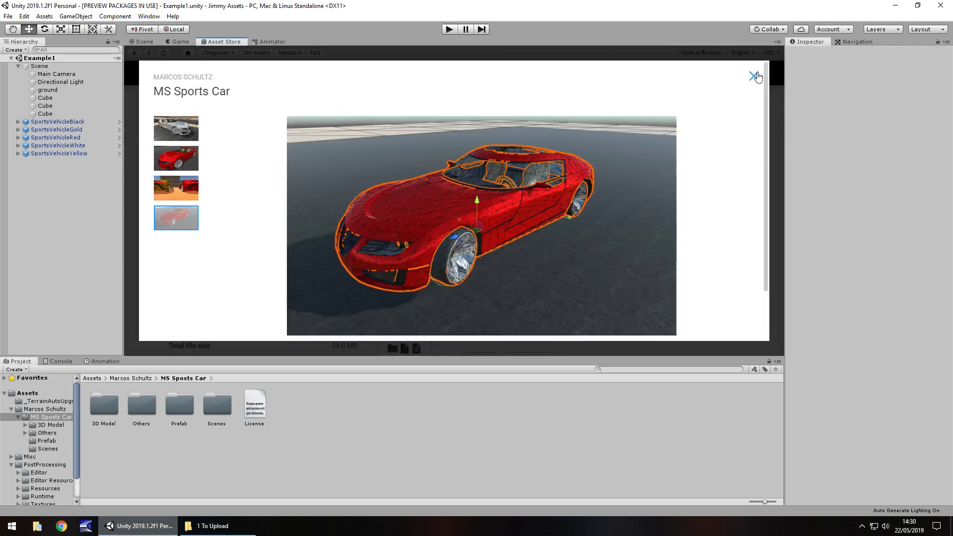
pyautogui.click(333, 175)
pyautogui.click(158, 42)
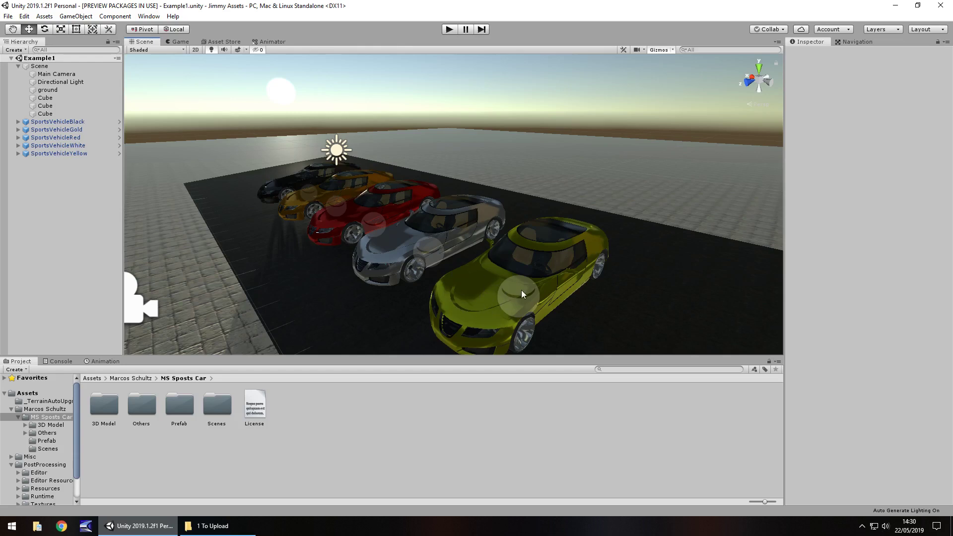
# - Select the yellow car's MainMesh and InternalMesh and frame the interior in view
pyautogui.click(558, 258)
pyautogui.click(561, 263)
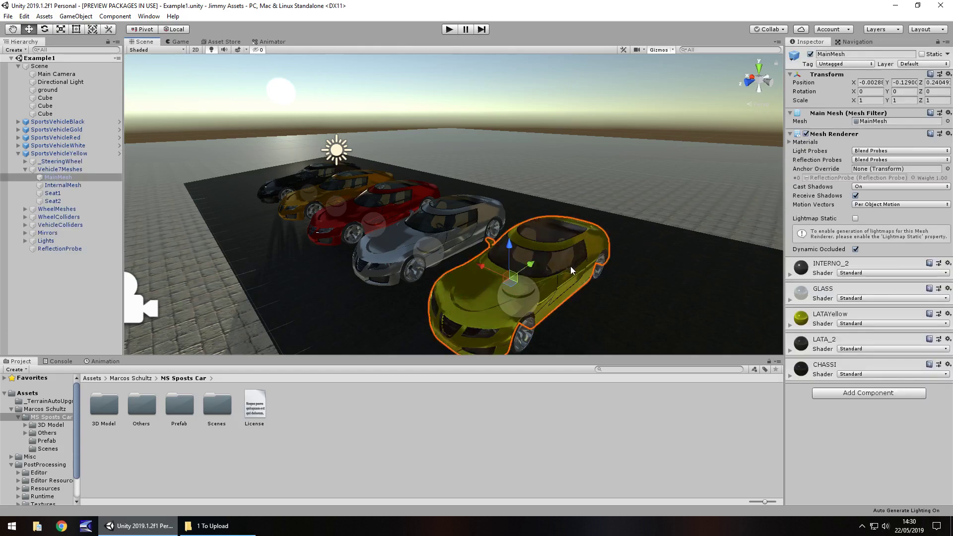
pyautogui.click(570, 267)
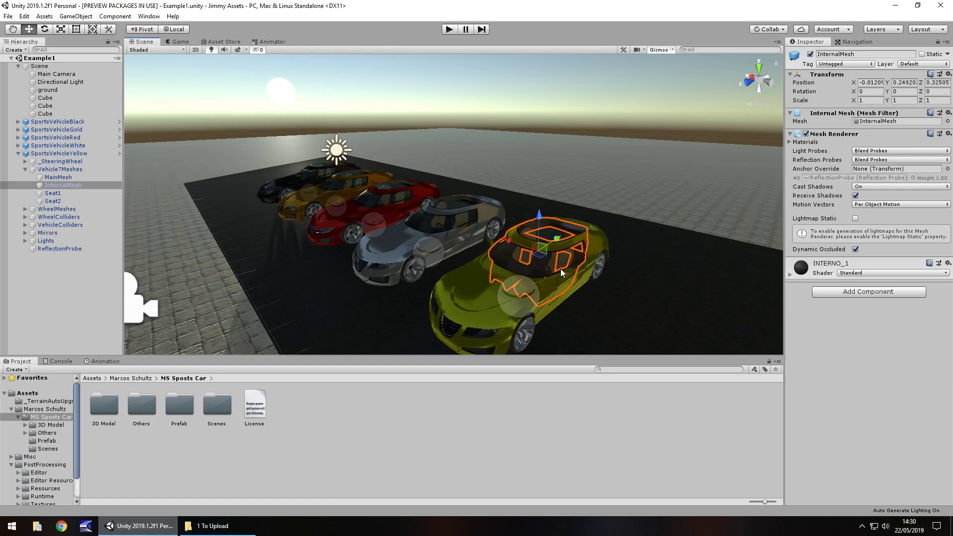
pyautogui.scroll(8, 561, 270)
pyautogui.scroll(-3, 519, 277)
pyautogui.press('f')
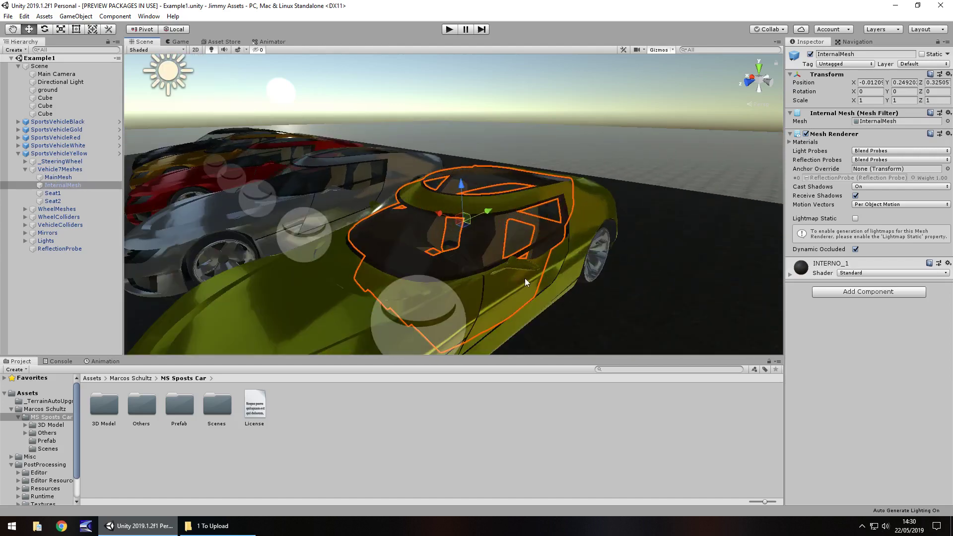
# - Try sliding the yellow car's Seat1, undo the move, then zoom out over the row of cars
pyautogui.click(525, 281)
pyautogui.click(489, 260)
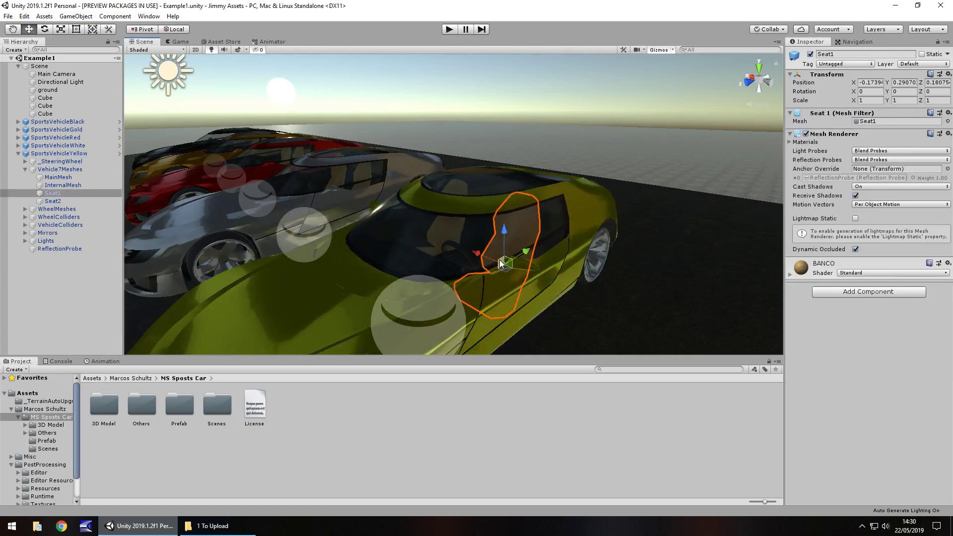
pyautogui.moveTo(478, 254)
pyautogui.mouseDown()
pyautogui.moveTo(526, 251)
pyautogui.moveTo(495, 256)
pyautogui.moveTo(483, 239)
pyautogui.mouseUp()
pyautogui.hotkey('ctrl', 'z')
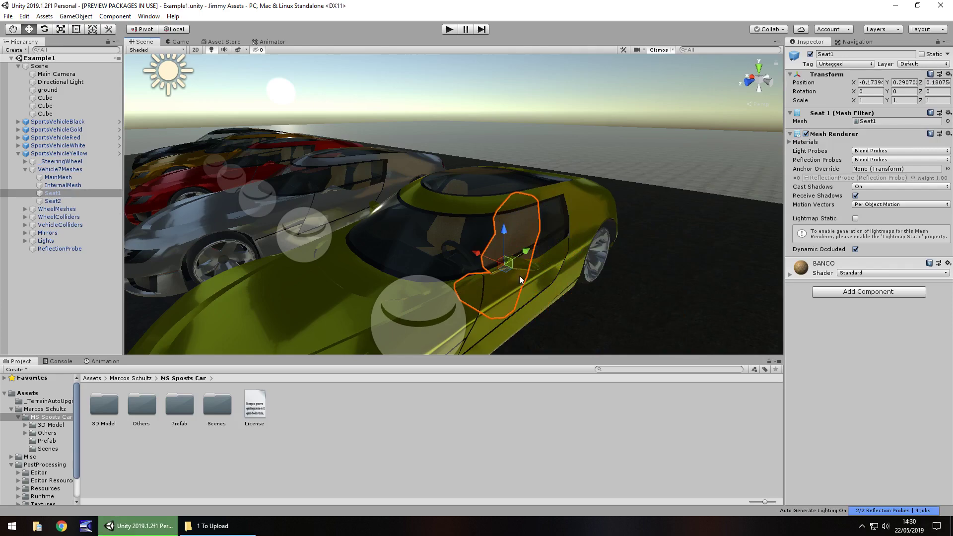
pyautogui.click(507, 291)
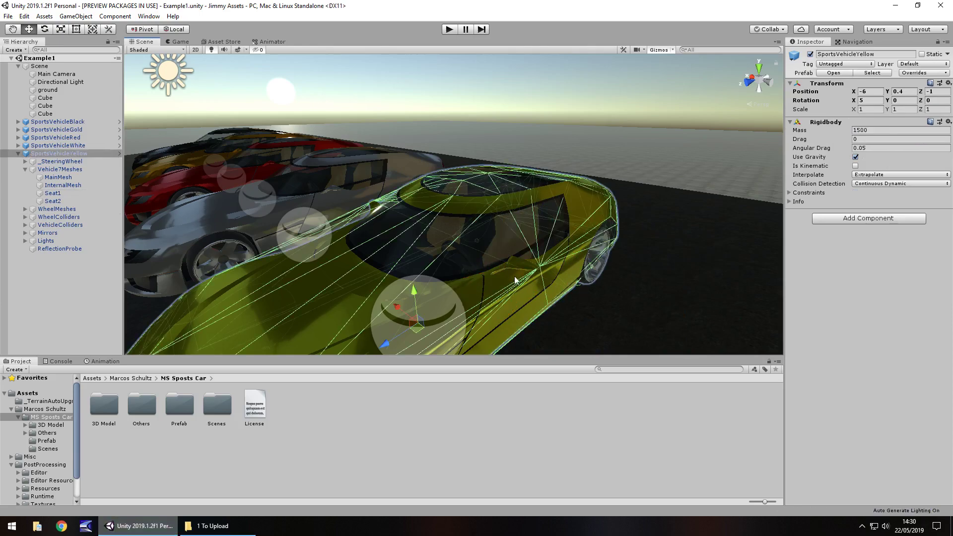
pyautogui.scroll(-5, 371, 242)
pyautogui.keyDown('alt'); pyautogui.moveTo(369, 229); pyautogui.dragTo(389, 239, button='right'); pyautogui.keyUp('alt')
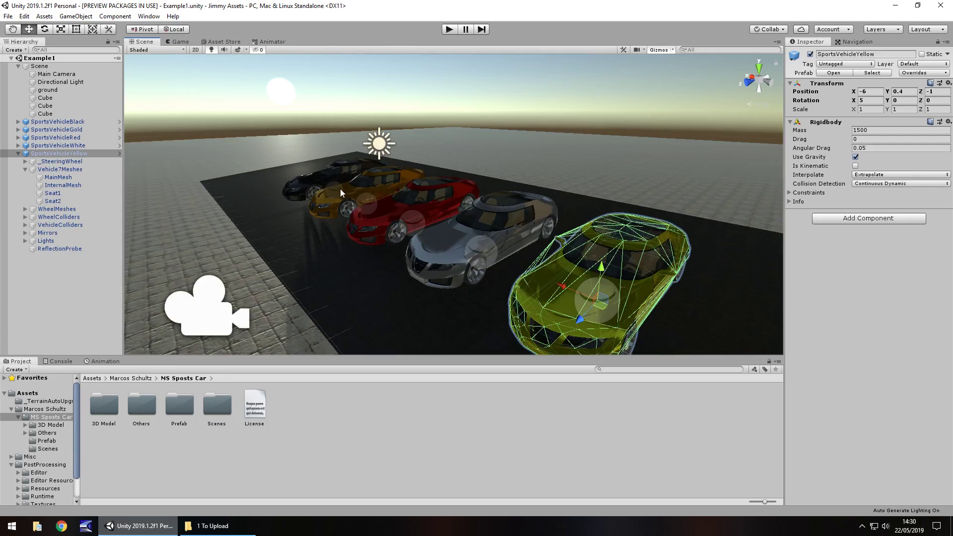
# - Switch to the Game view to see the five cars through the main camera
pyautogui.click(182, 42)
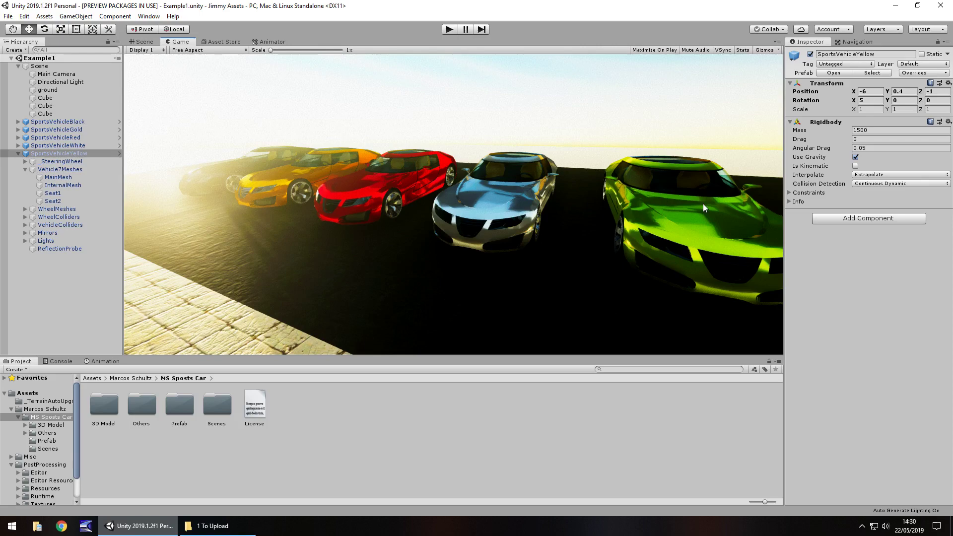
# - Bring back the MS Sports Car store page, listed FREE with a 24.0 MB package
pyautogui.click(223, 41)
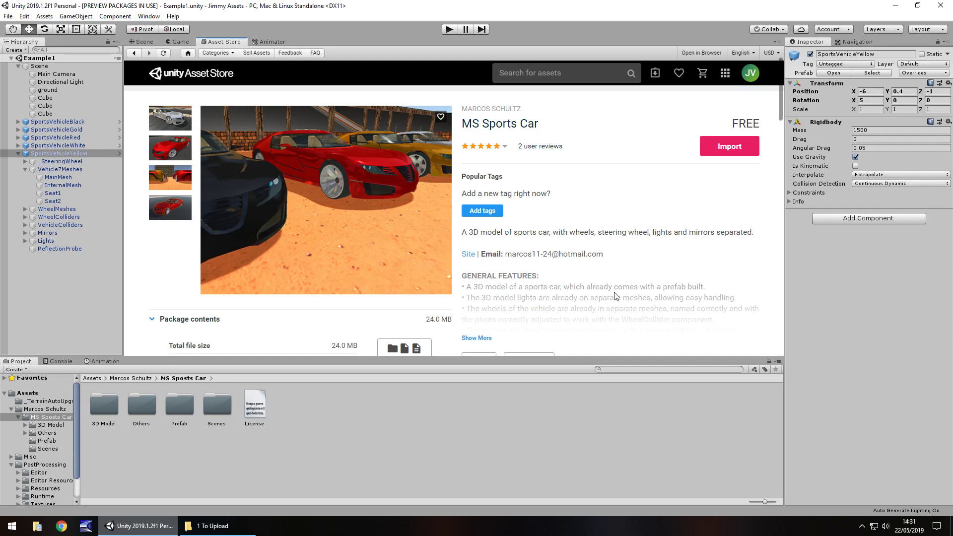
# - Return to the Scene and open the 3D Model and SportsVehicle texture folders
pyautogui.click(144, 42)
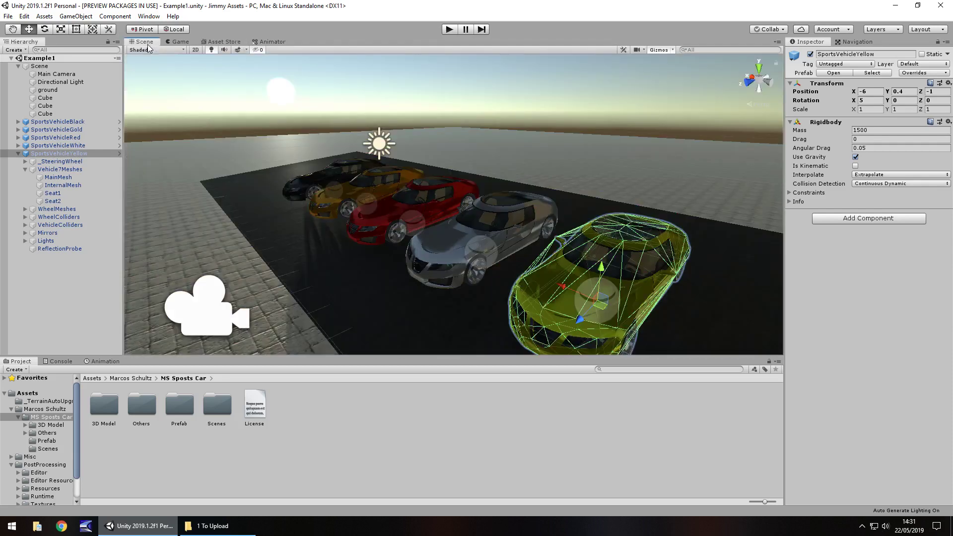
pyautogui.doubleClick(106, 409)
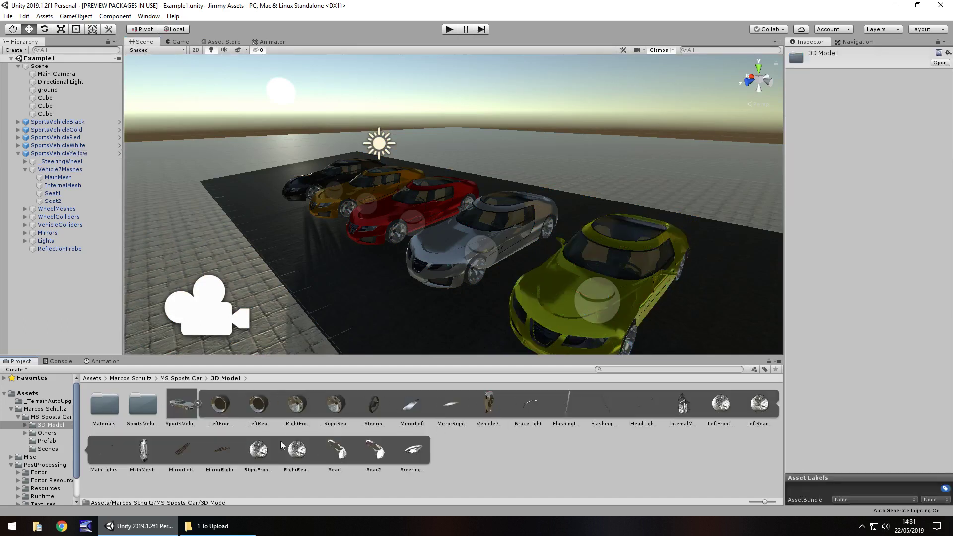
pyautogui.doubleClick(139, 406)
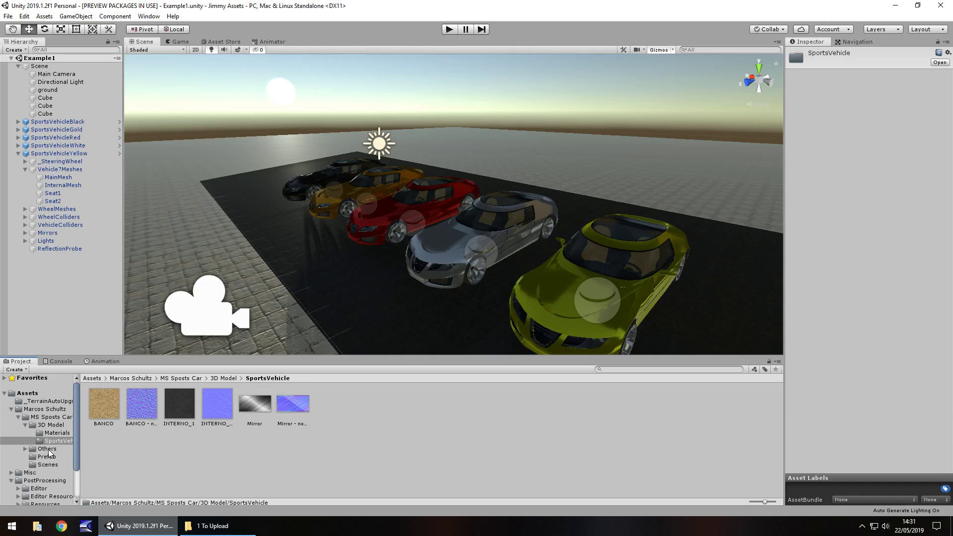
# - Browse the Materials, Prefab, Scenes and Others folders and Ground, ending on Materials
pyautogui.click(56, 433)
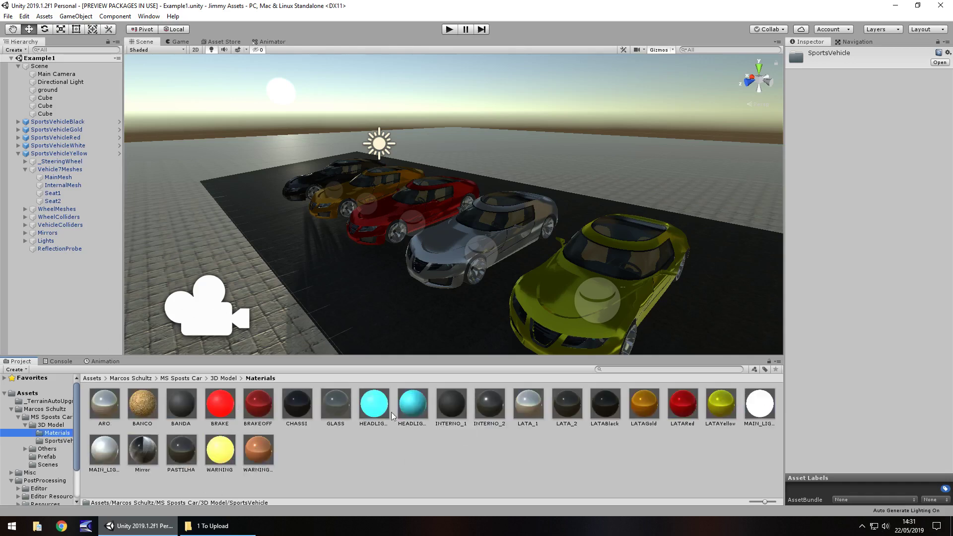
pyautogui.click(46, 457)
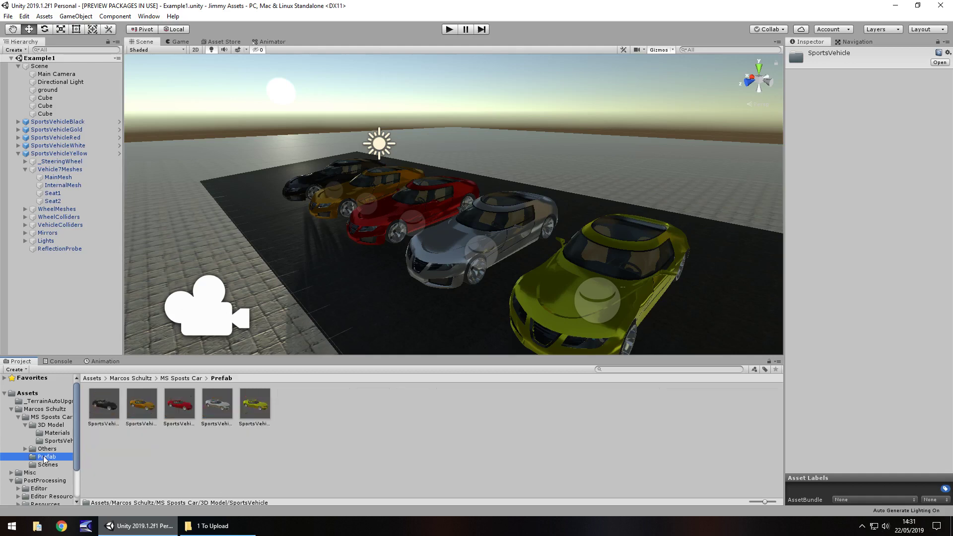
pyautogui.click(47, 465)
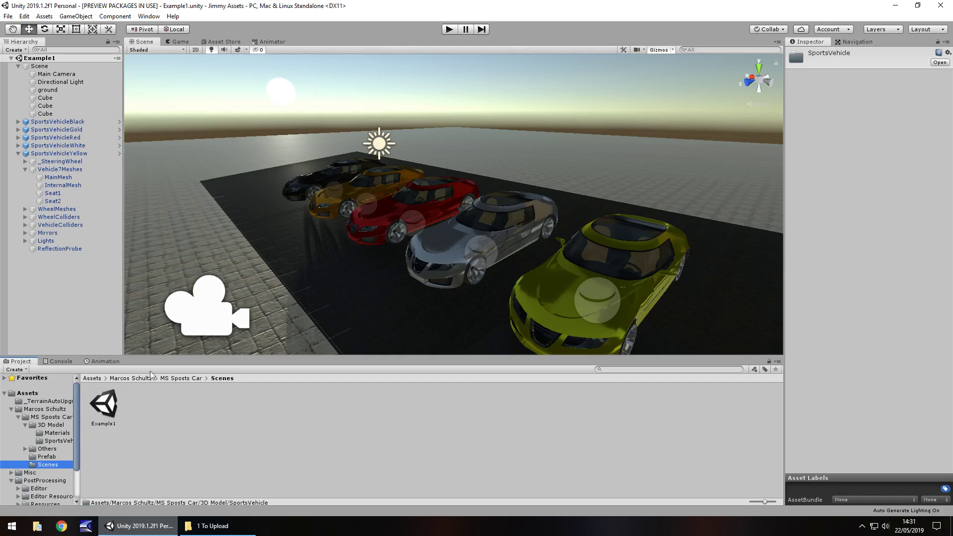
pyautogui.click(52, 450)
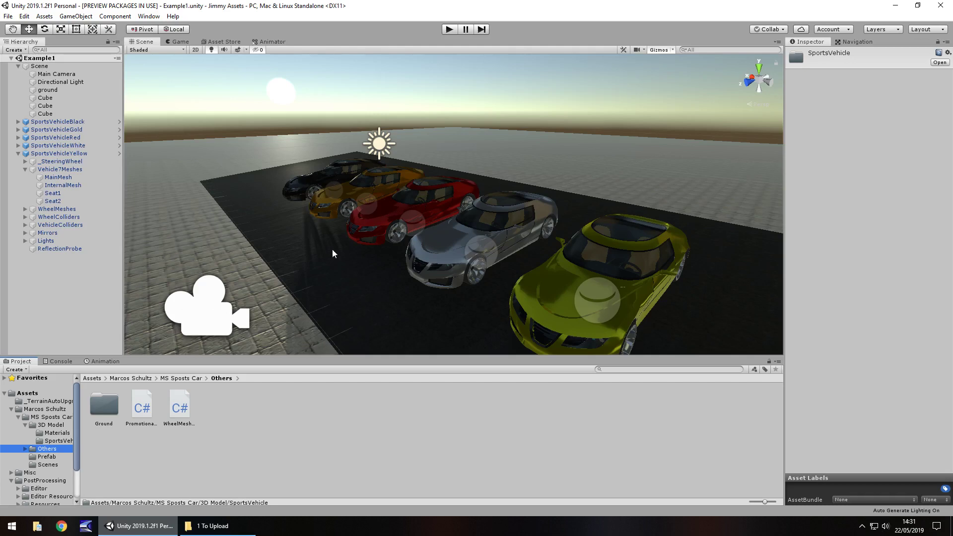
pyautogui.doubleClick(105, 405)
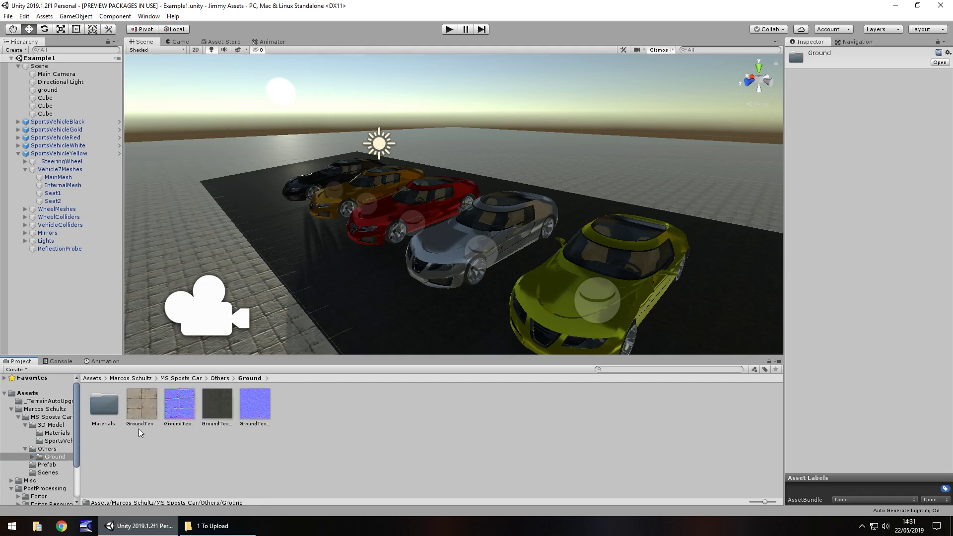
pyautogui.click(57, 433)
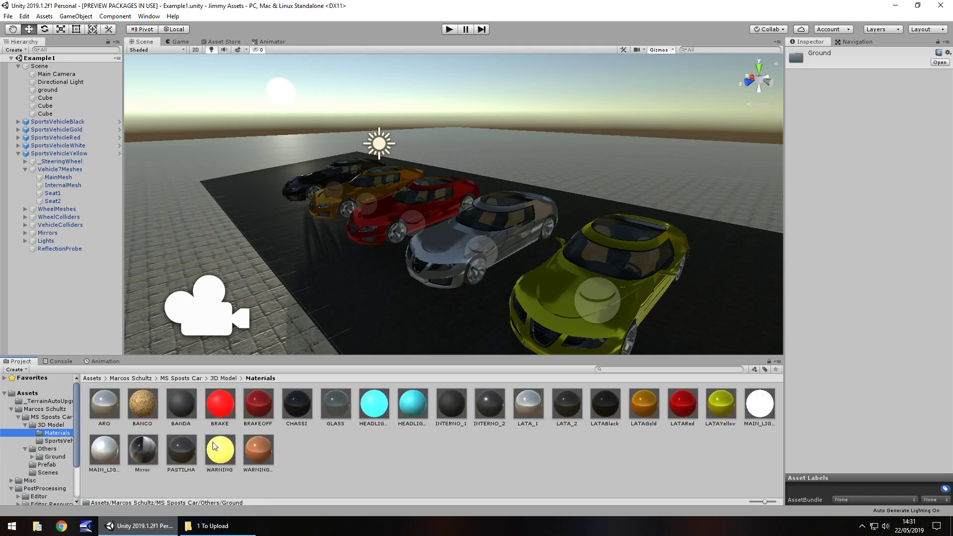
# - List the 3D Model folder's MainMesh, InternalMesh, Seat1, Seat2 and mirror meshes
pyautogui.click(49, 425)
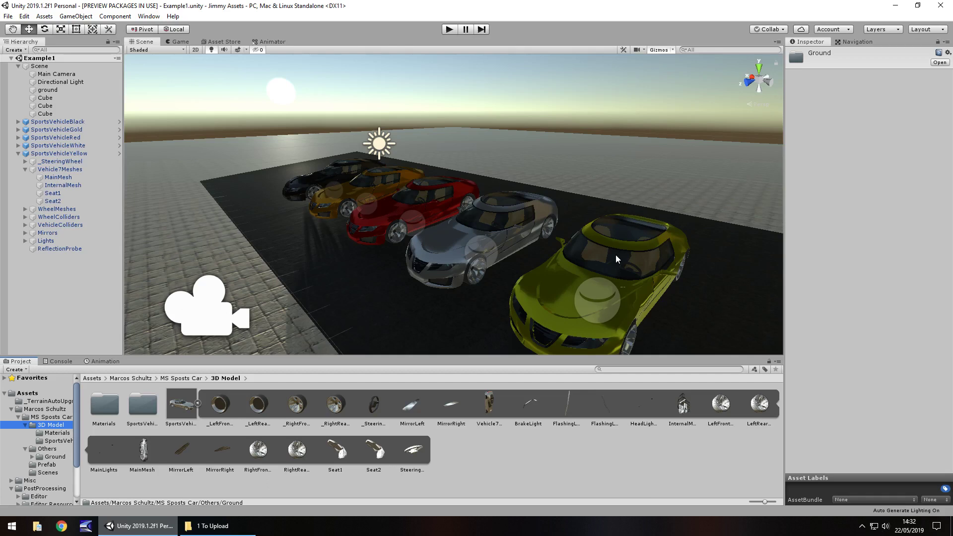
# - Orbit the Scene view to see the five cars from the front and another side
pyautogui.scroll(8, 501, 218)
pyautogui.scroll(-10, 339, 224)
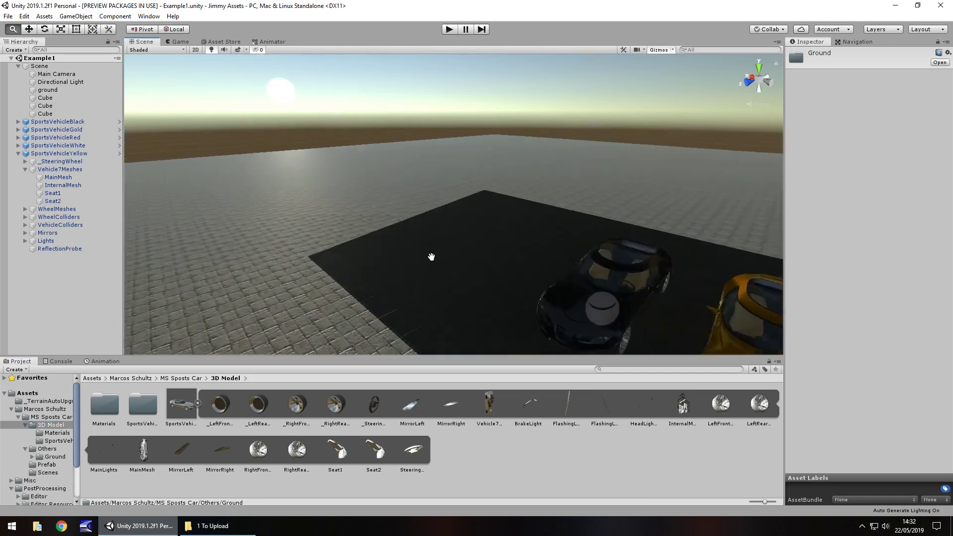
pyautogui.keyDown('alt'); pyautogui.moveTo(432, 257); pyautogui.dragTo(719, 222); pyautogui.keyUp('alt')
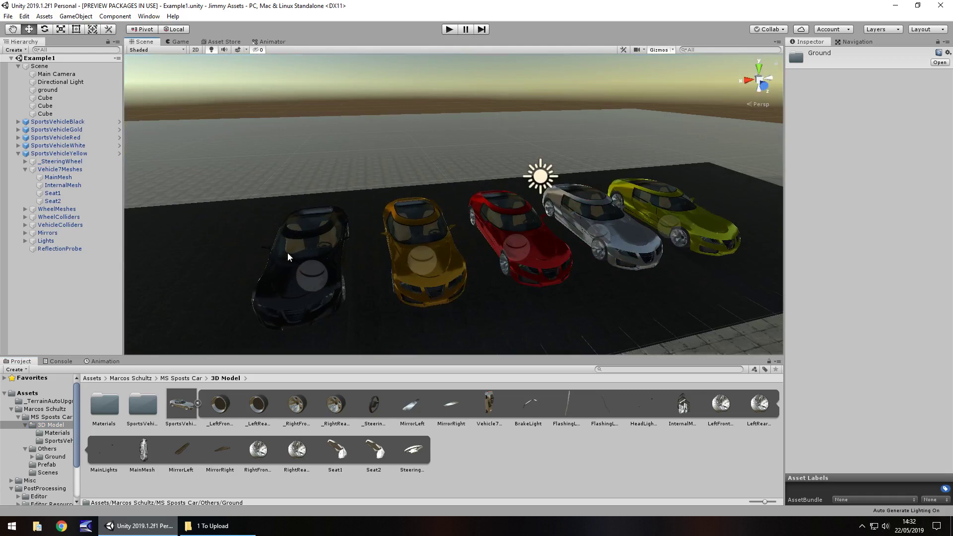
pyautogui.scroll(6, 487, 249)
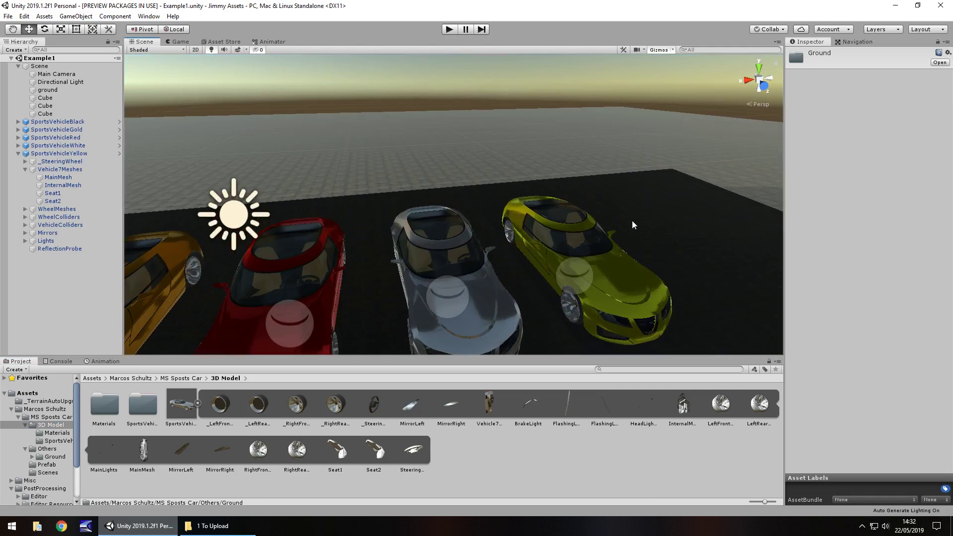
pyautogui.keyDown('alt'); pyautogui.moveTo(633, 222); pyautogui.dragTo(482, 233); pyautogui.keyUp('alt')
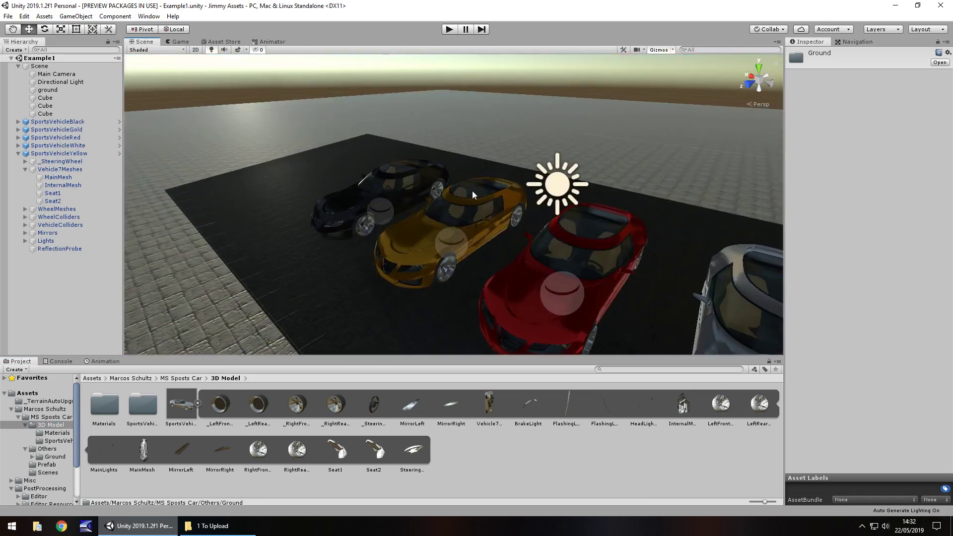
# - Pan toward the red car, then reframe so the whole row of cars fits
pyautogui.scroll(-5, 473, 191)
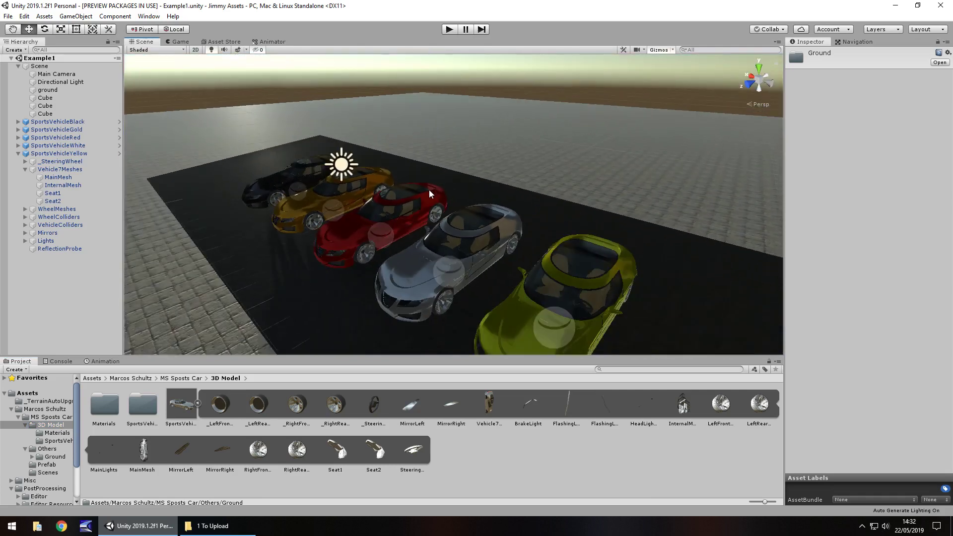
pyautogui.scroll(3, 433, 188)
pyautogui.moveTo(323, 186); pyautogui.dragTo(448, 224)
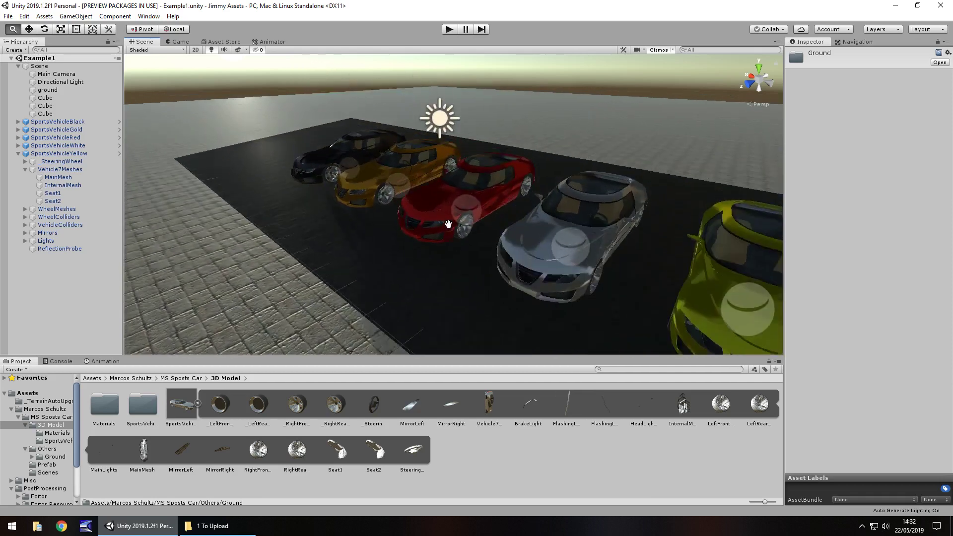
pyautogui.moveTo(448, 224); pyautogui.dragTo(416, 238, button='middle')
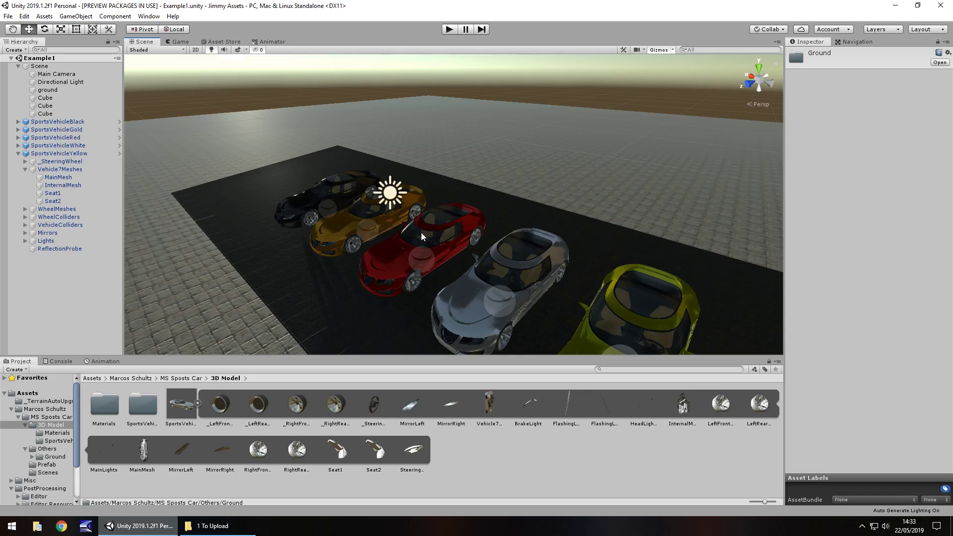
pyautogui.moveTo(418, 234); pyautogui.dragTo(375, 161, button='middle')
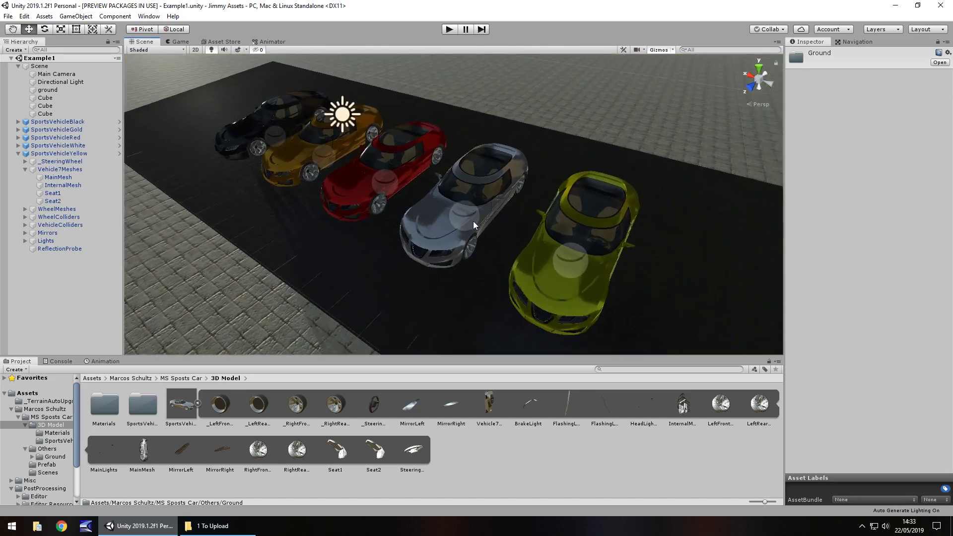